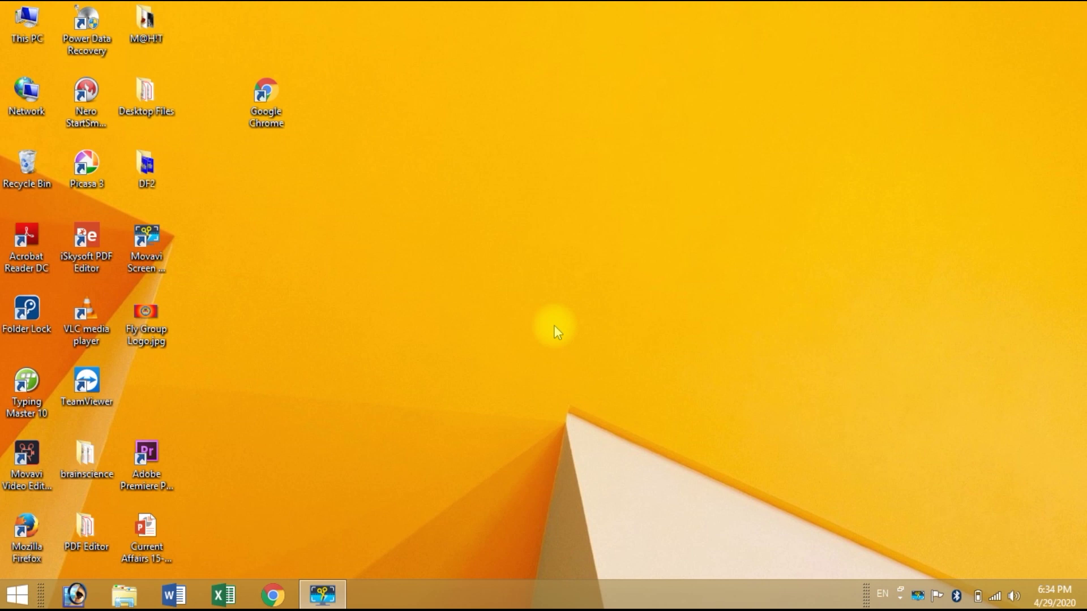
Open Google Chrome and go to the Chhindwara University portal at cuc.mponline.gov.in.
{"action": "right_click", "coordinate": [280, 103]}
{"action": "left_click", "coordinate": [276, 103]}
{"action": "double_click", "coordinate": [290, 108]}
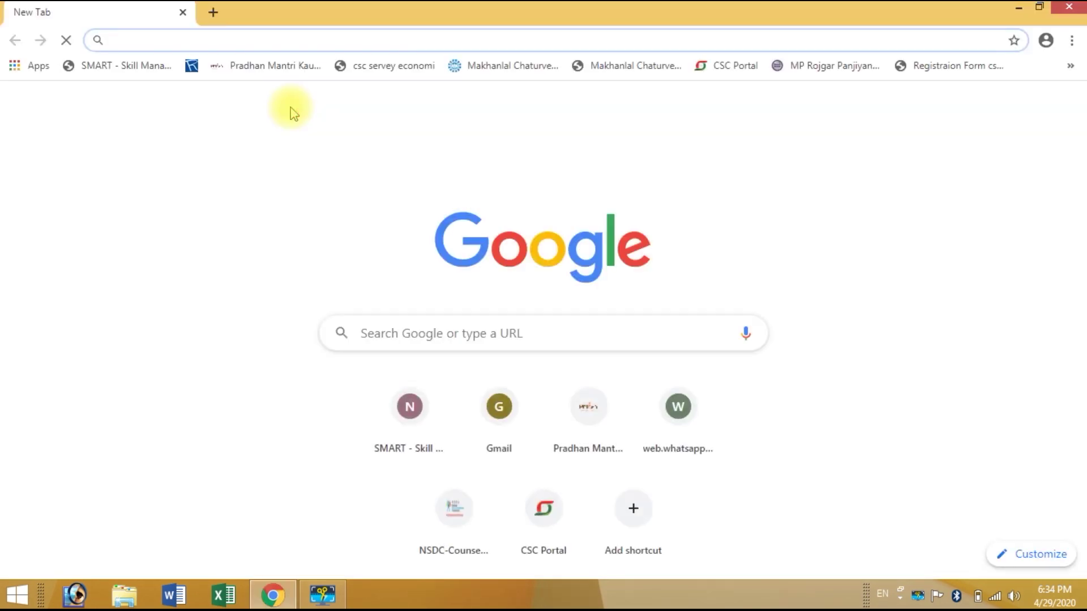
{"action": "type", "text": "cuc."}
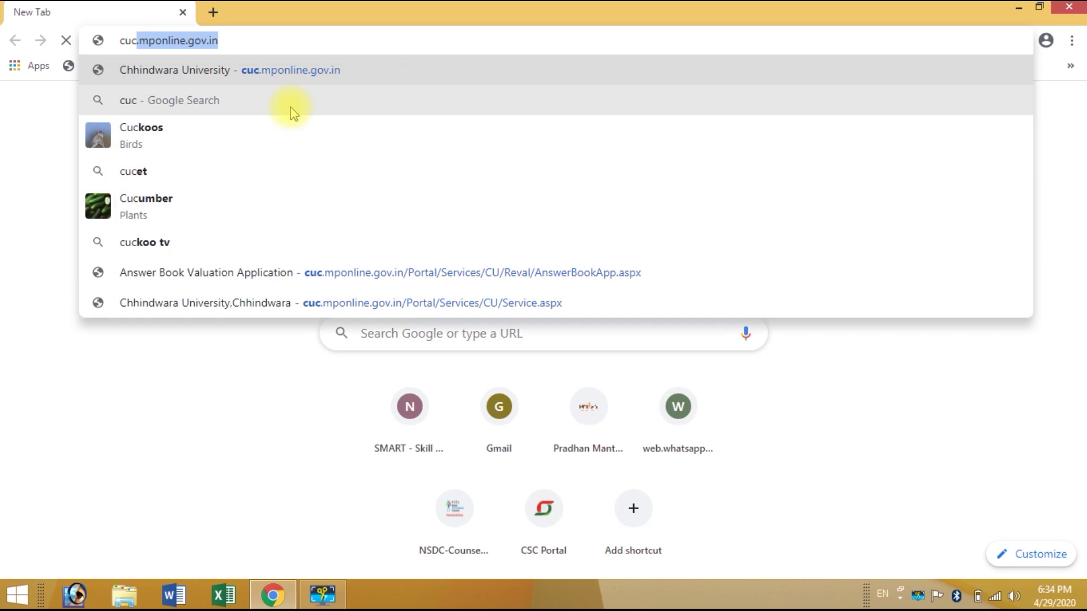
{"action": "type", "text": "mponline.gov."}
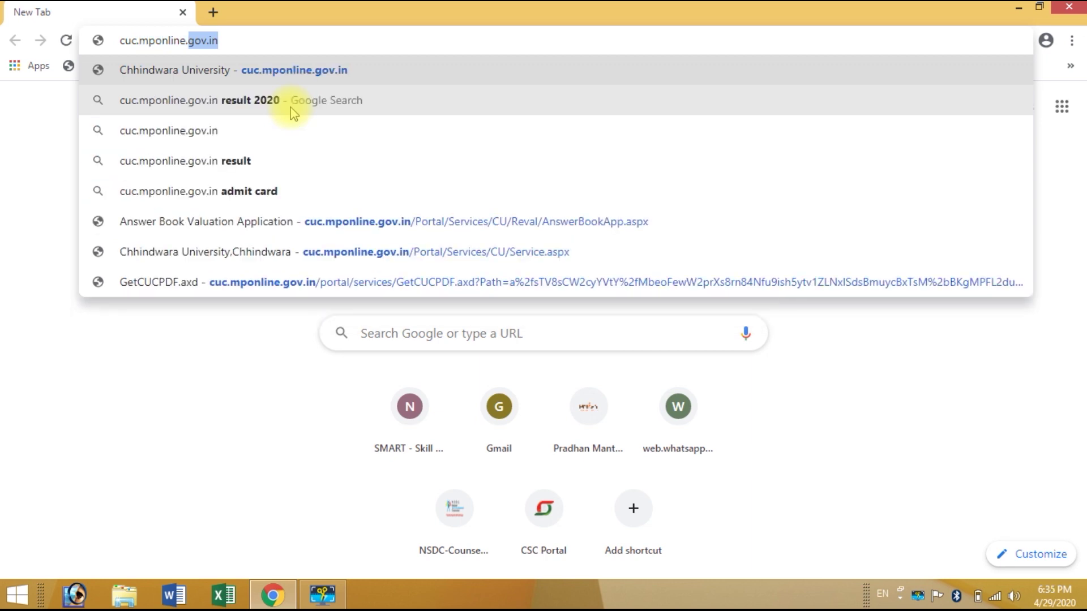
{"action": "type", "text": "in"}
{"action": "key", "text": "Return"}
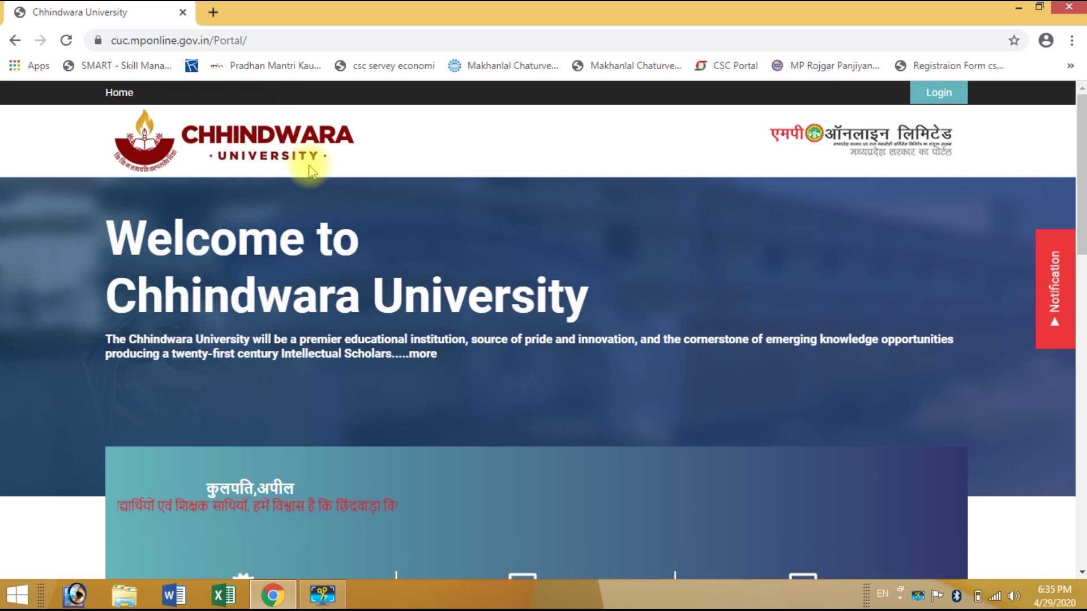
Open the Counter Base Application services from the university portal's home page.
{"action": "left_click_drag", "start_coordinate": [1080, 165], "coordinate": [1081, 297]}
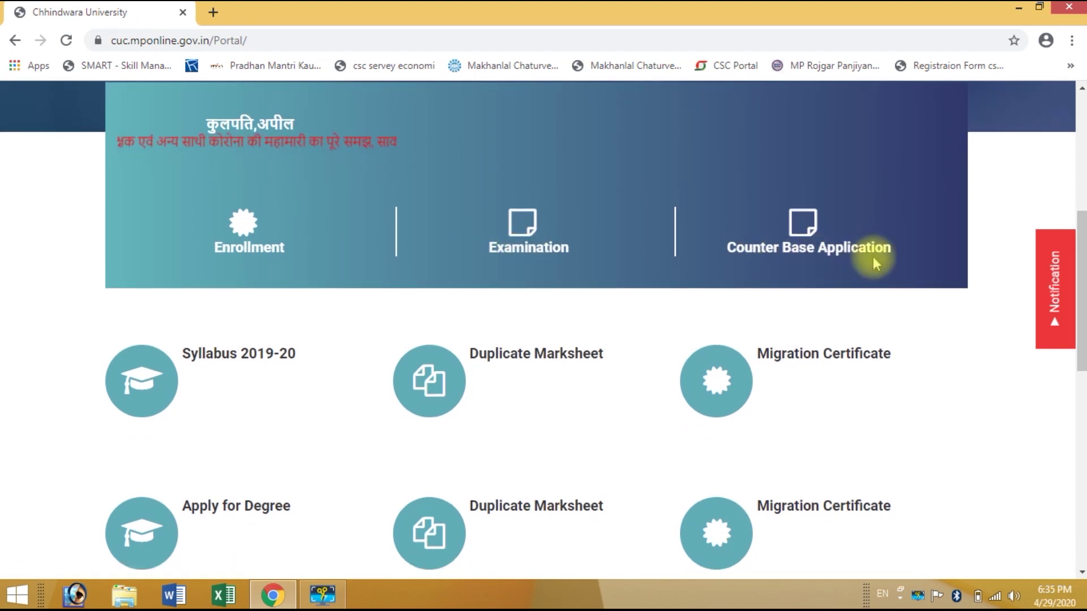
{"action": "left_click", "coordinate": [811, 256]}
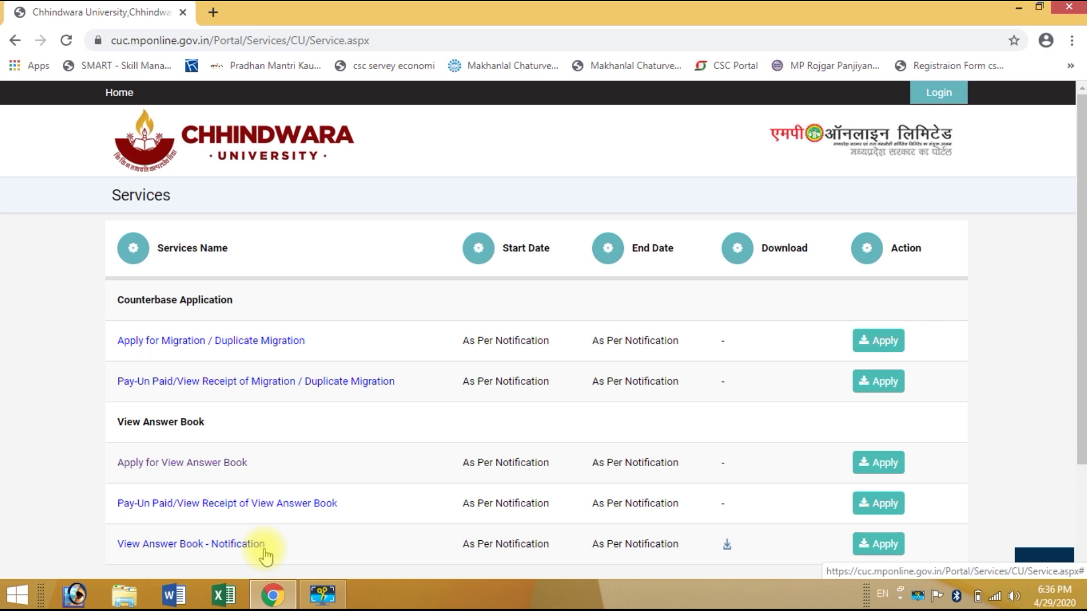
Open the View Answer Book notification document and read through its provisions, application process and fee details.
{"action": "left_click", "coordinate": [725, 547]}
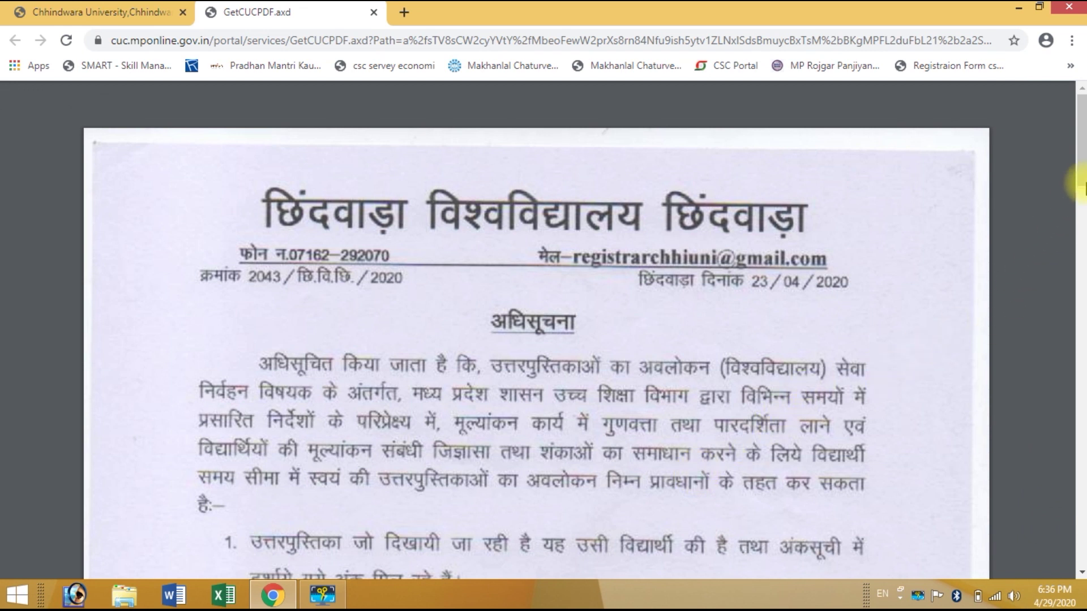
{"action": "left_click_drag", "start_coordinate": [1081, 162], "coordinate": [1082, 312]}
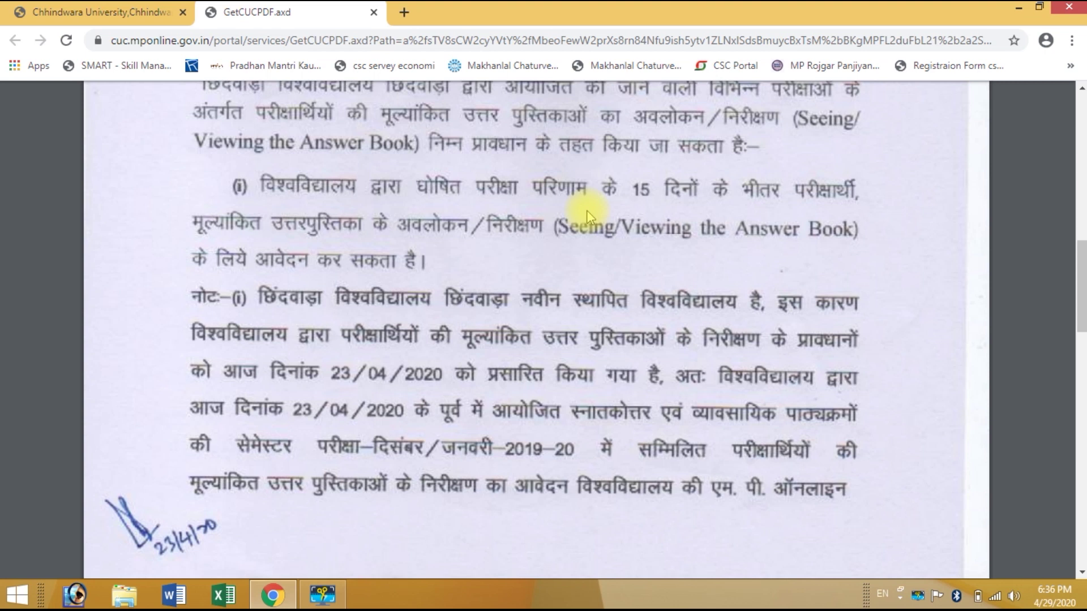
{"action": "left_click", "coordinate": [1078, 273]}
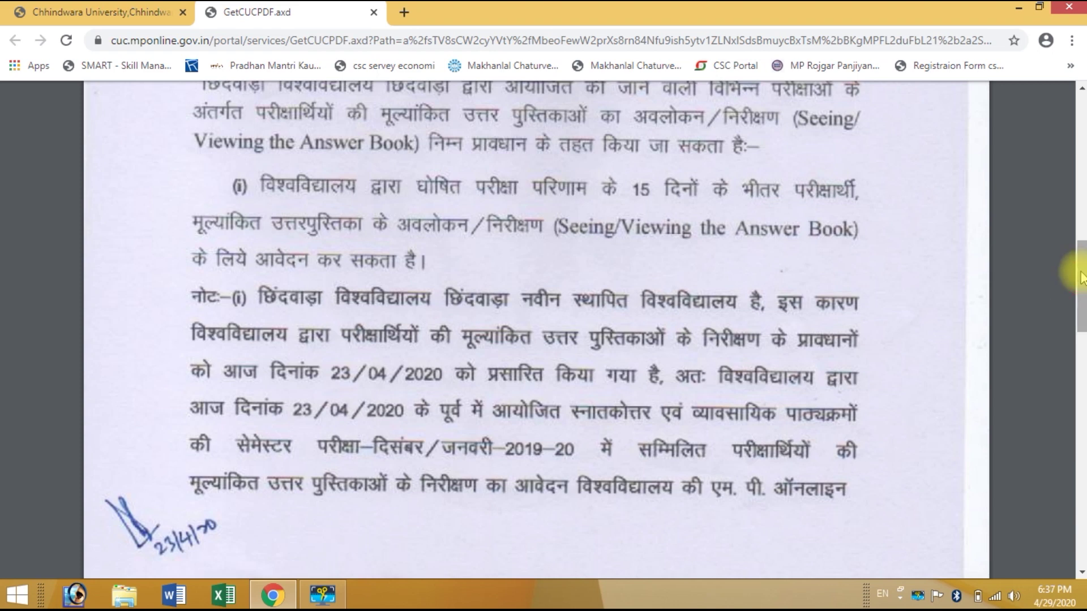
{"action": "scroll", "coordinate": [904, 255], "scroll_direction": "down", "scroll_amount": 7}
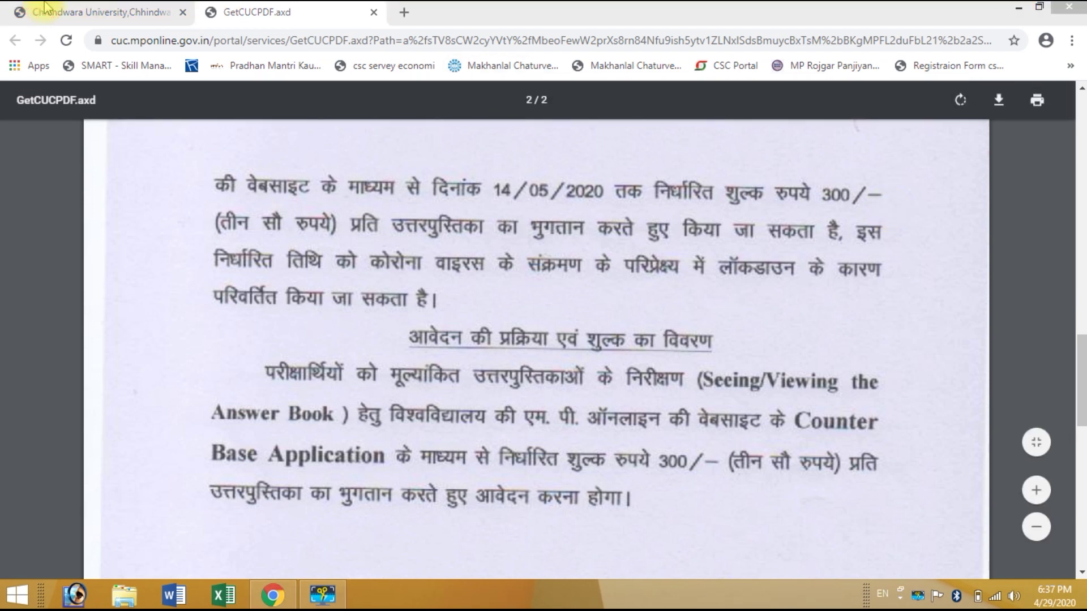
Return to the services page, open the Apply for View Answer Book form past its instructions notice, and review the important dates.
{"action": "left_click", "coordinate": [95, 13]}
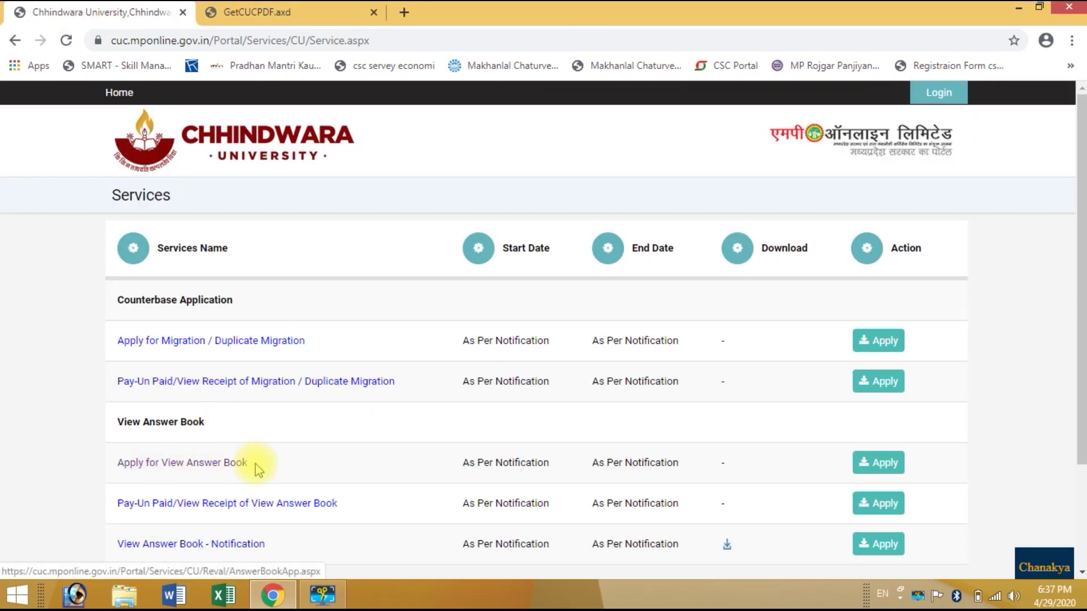
{"action": "left_click", "coordinate": [900, 475]}
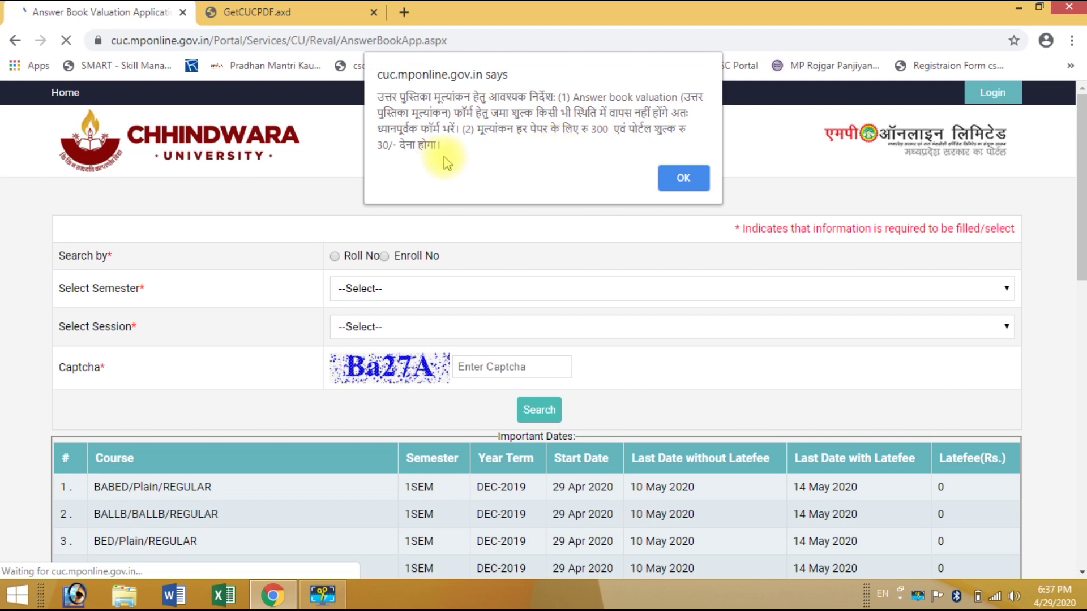
{"action": "left_click", "coordinate": [683, 178]}
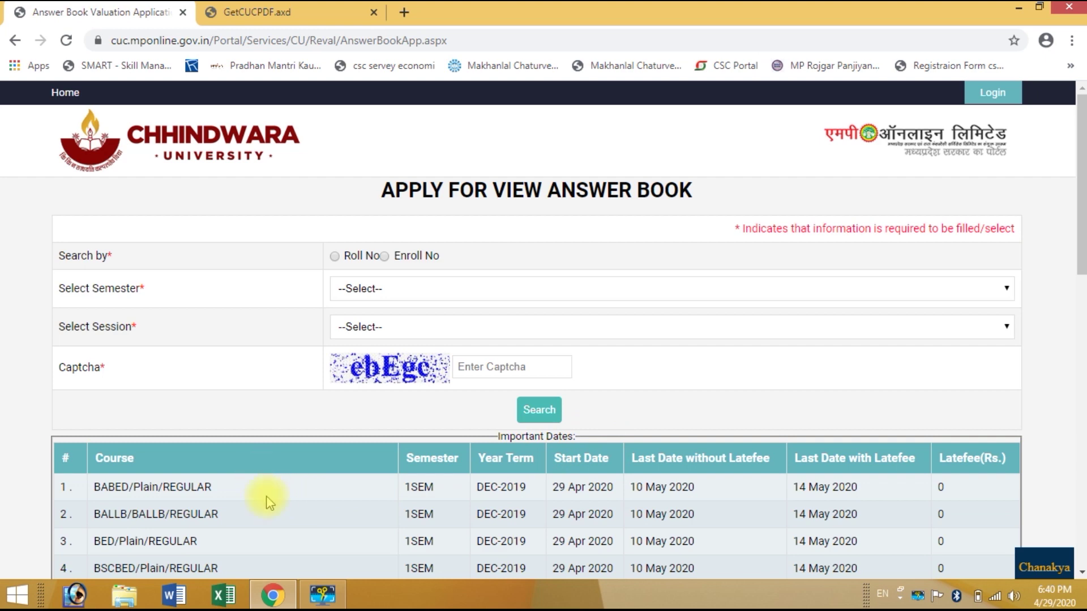
{"action": "left_click_drag", "start_coordinate": [1081, 252], "coordinate": [1081, 327]}
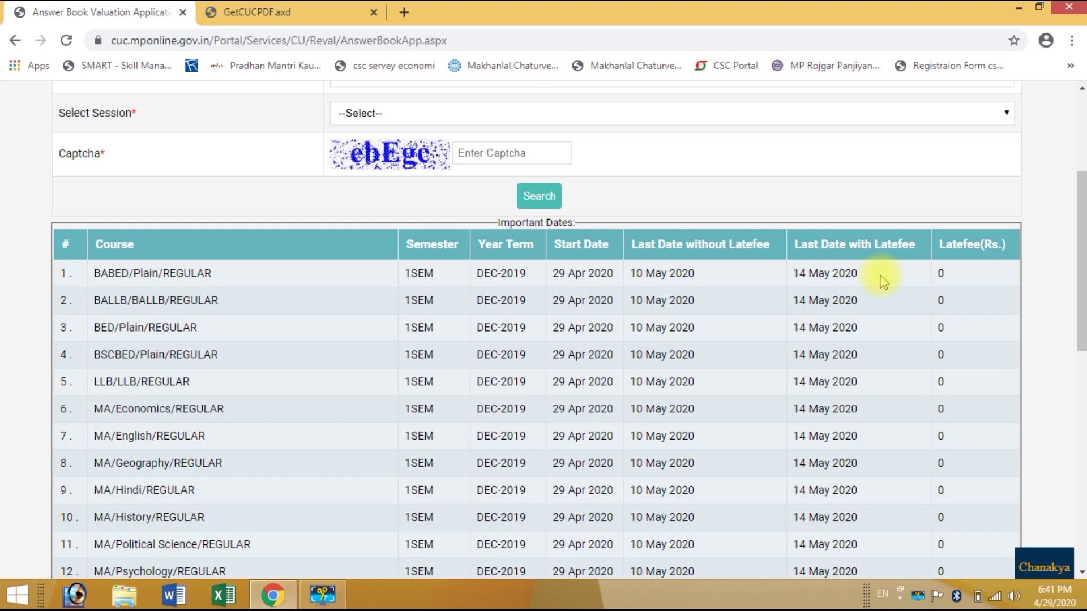
{"action": "scroll", "coordinate": [1070, 259], "scroll_direction": "up", "scroll_amount": 4}
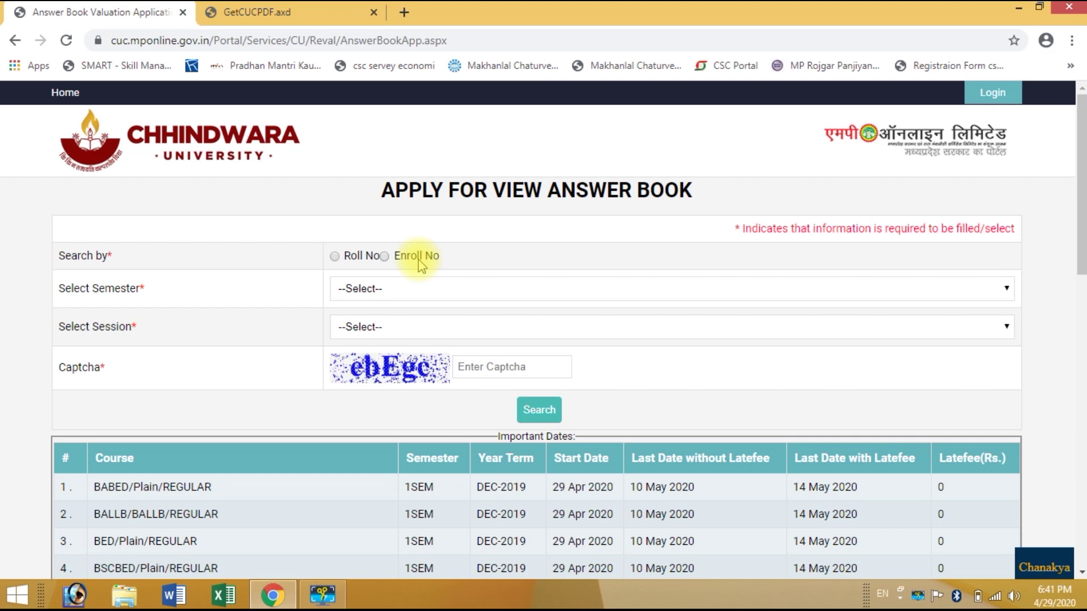
Choose to search by Roll No and enter the student's roll number.
{"action": "left_click", "coordinate": [334, 256]}
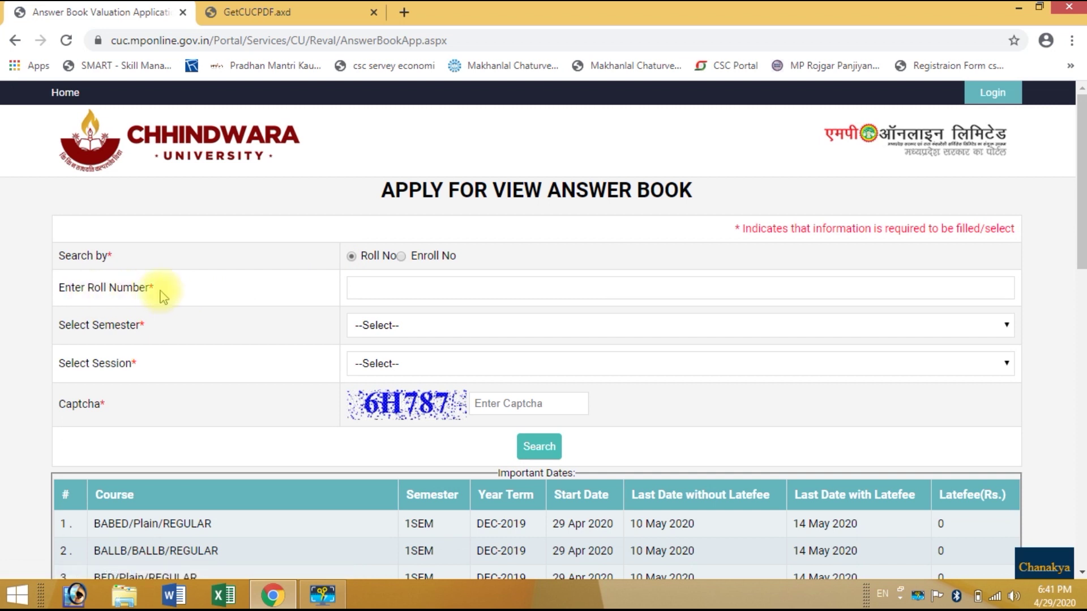
{"action": "left_click", "coordinate": [395, 286]}
{"action": "left_click", "coordinate": [395, 286]}
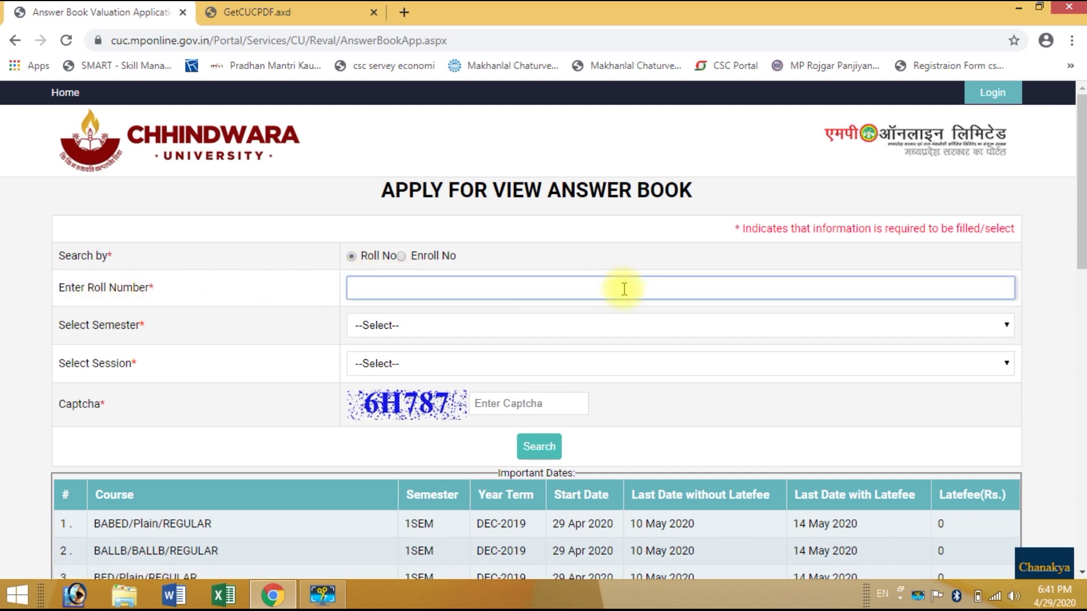
{"action": "type", "text": "1"}
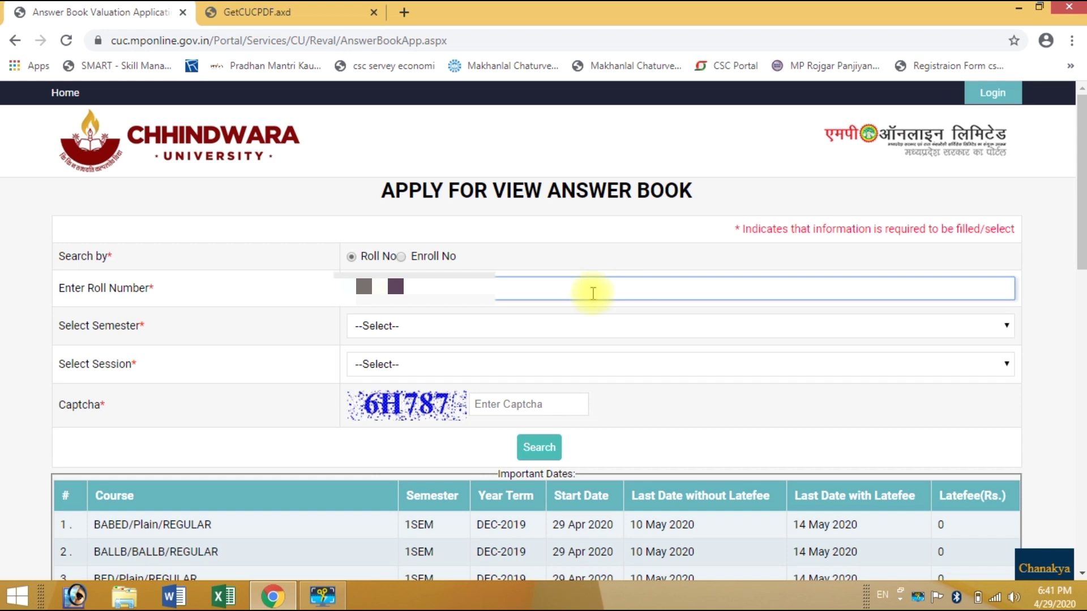
Select semester 1SEM and session DEC-2019, enter the captcha code, and search for the student's record.
{"action": "left_click", "coordinate": [413, 323]}
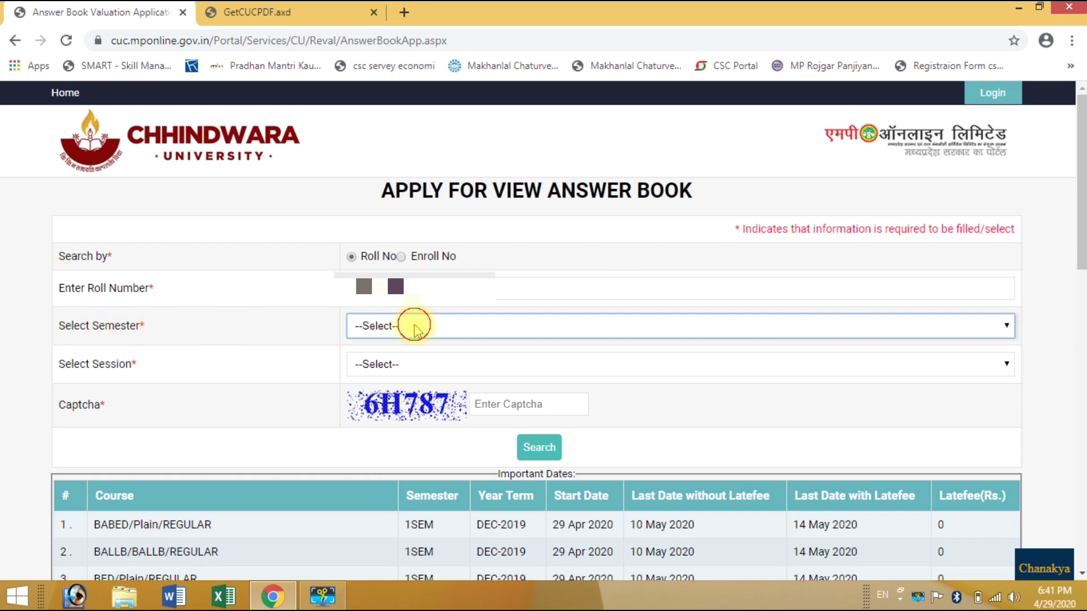
{"action": "left_click", "coordinate": [384, 363]}
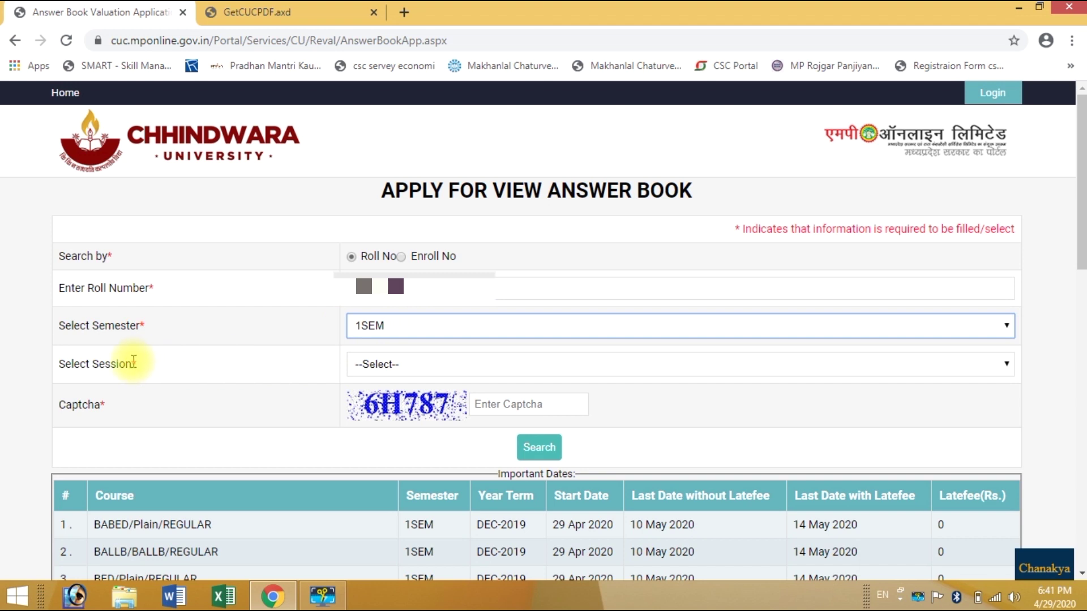
{"action": "left_click", "coordinate": [425, 365]}
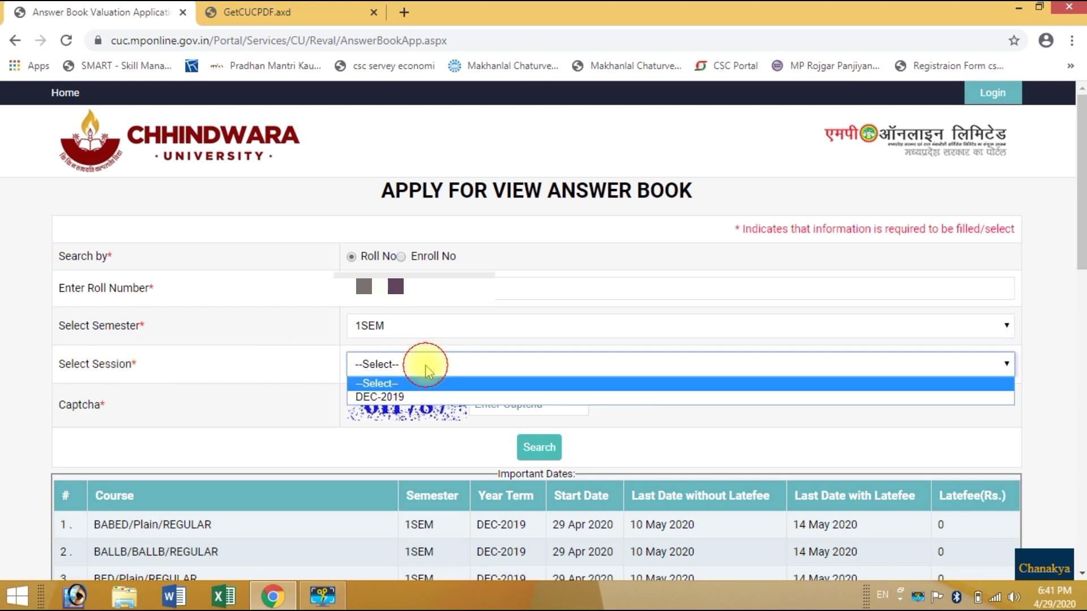
{"action": "left_click", "coordinate": [412, 395]}
{"action": "left_click", "coordinate": [498, 405]}
{"action": "type", "text": "6H787"}
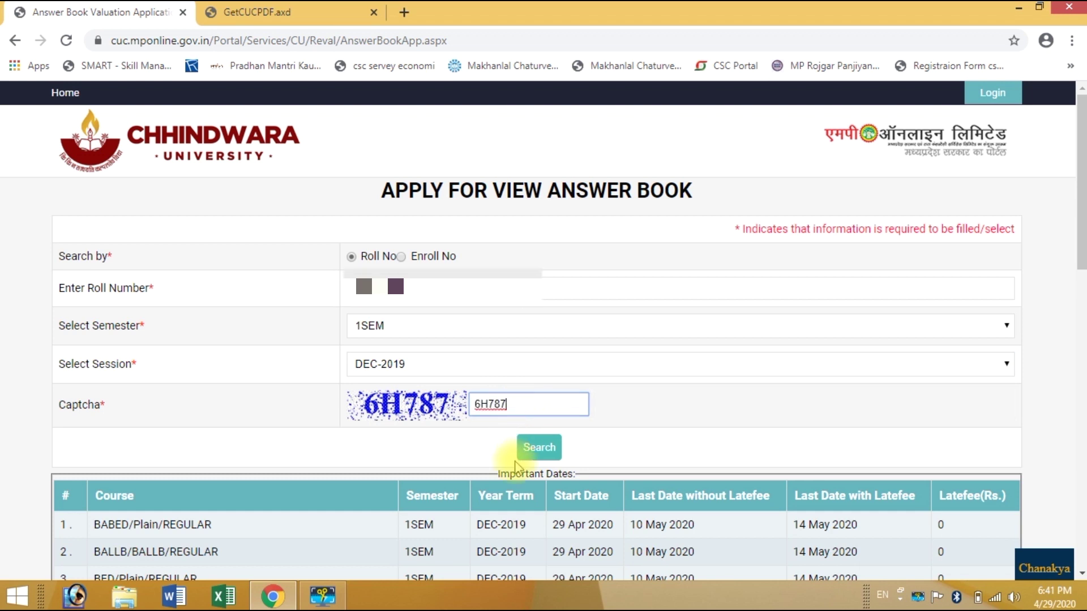
{"action": "left_click", "coordinate": [538, 456]}
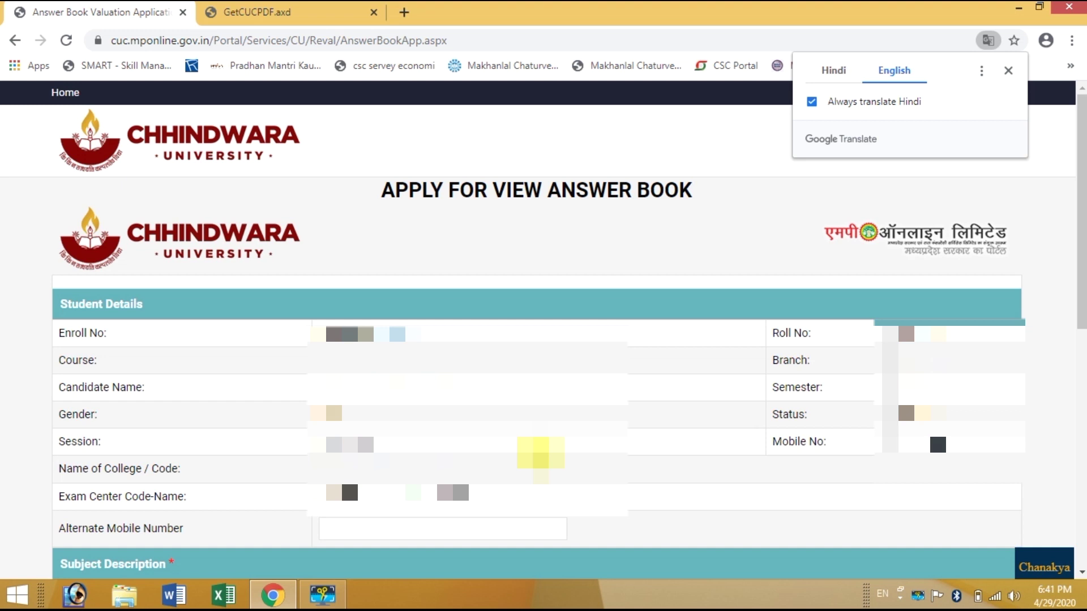
{"action": "left_click", "coordinate": [532, 467]}
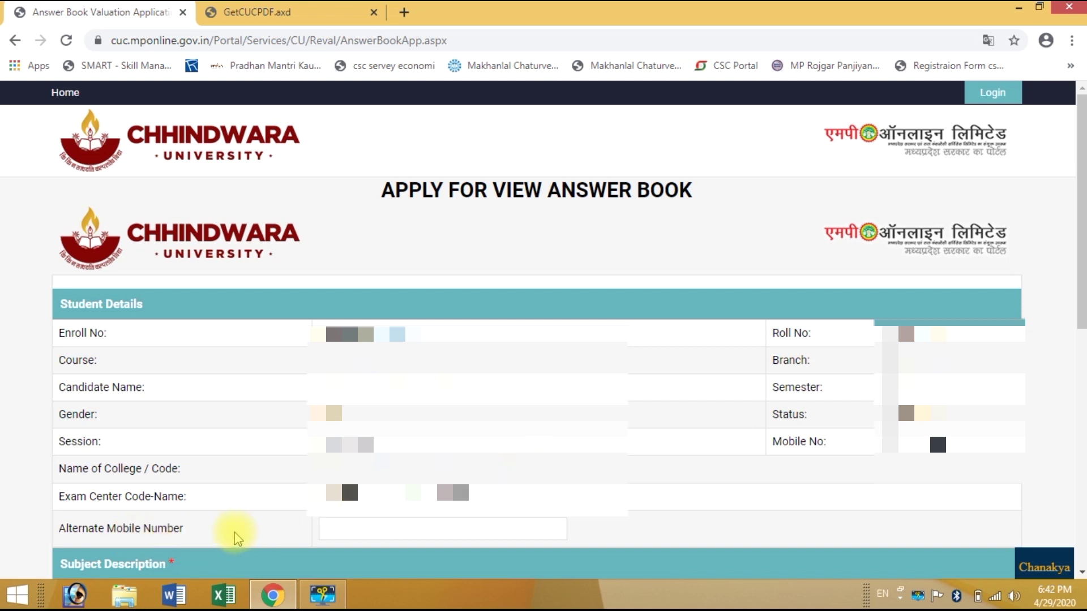
Select paper 120364 Computational Methods and Programming, with obtained marks 21 and result Pass.
{"action": "left_click", "coordinate": [359, 526]}
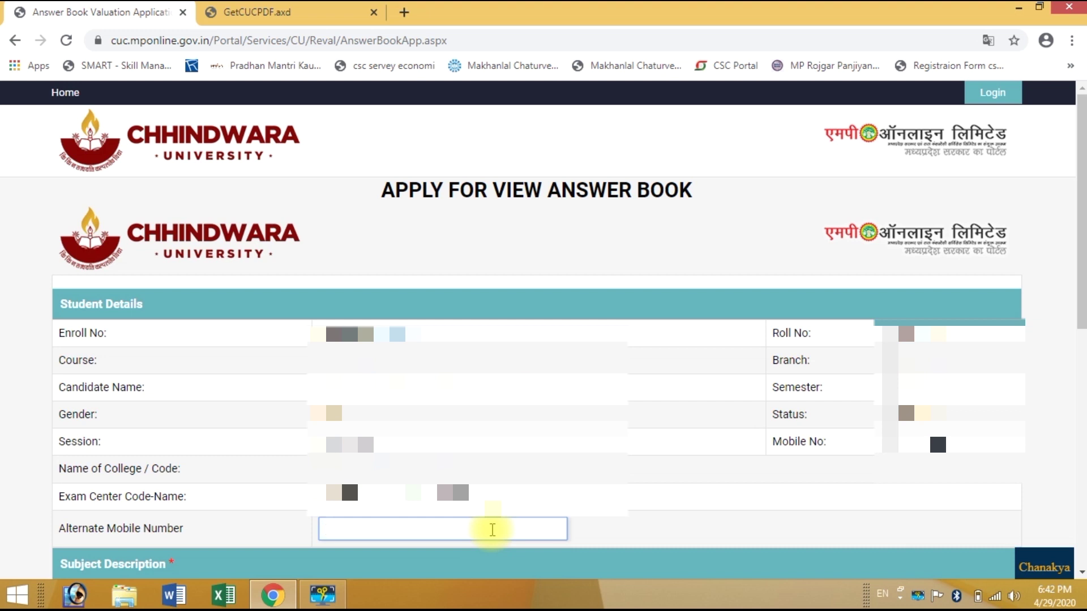
{"action": "left_click", "coordinate": [1080, 262]}
{"action": "left_click_drag", "start_coordinate": [1080, 262], "coordinate": [1081, 479]}
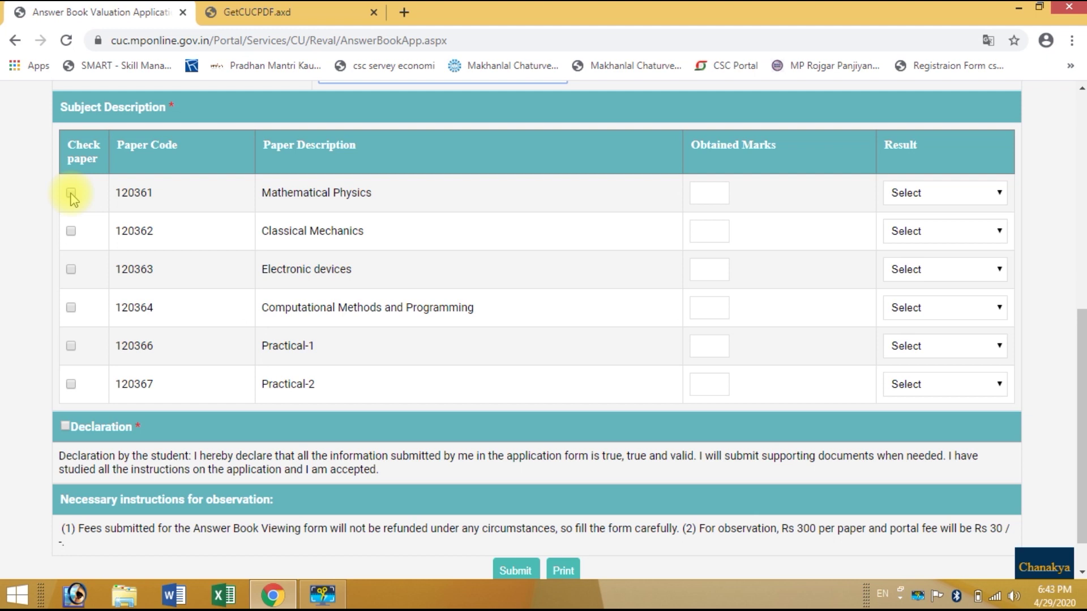
{"action": "left_click", "coordinate": [71, 308]}
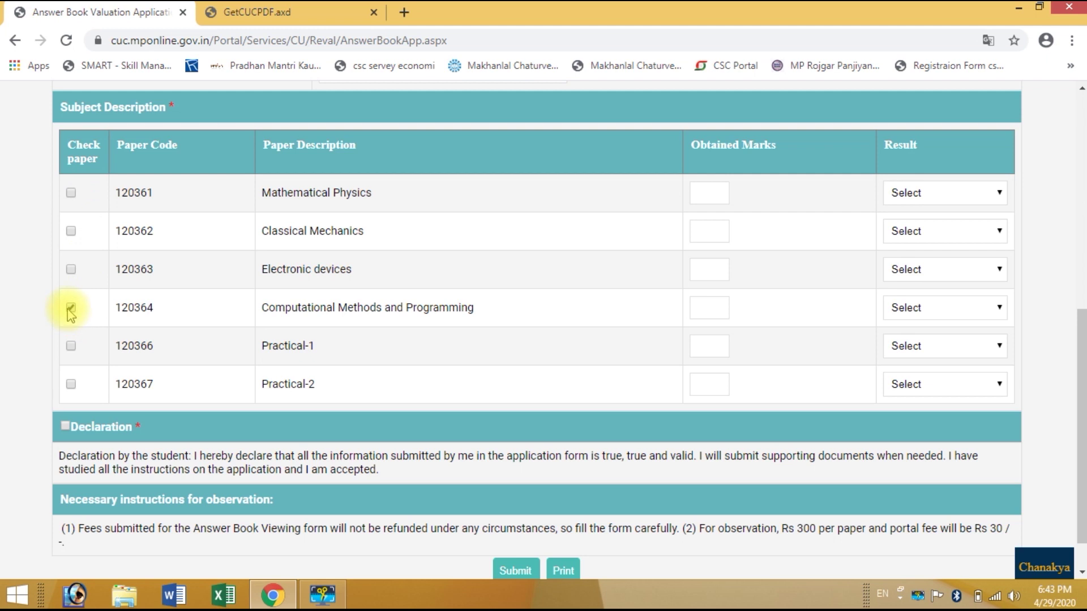
{"action": "left_click", "coordinate": [710, 308]}
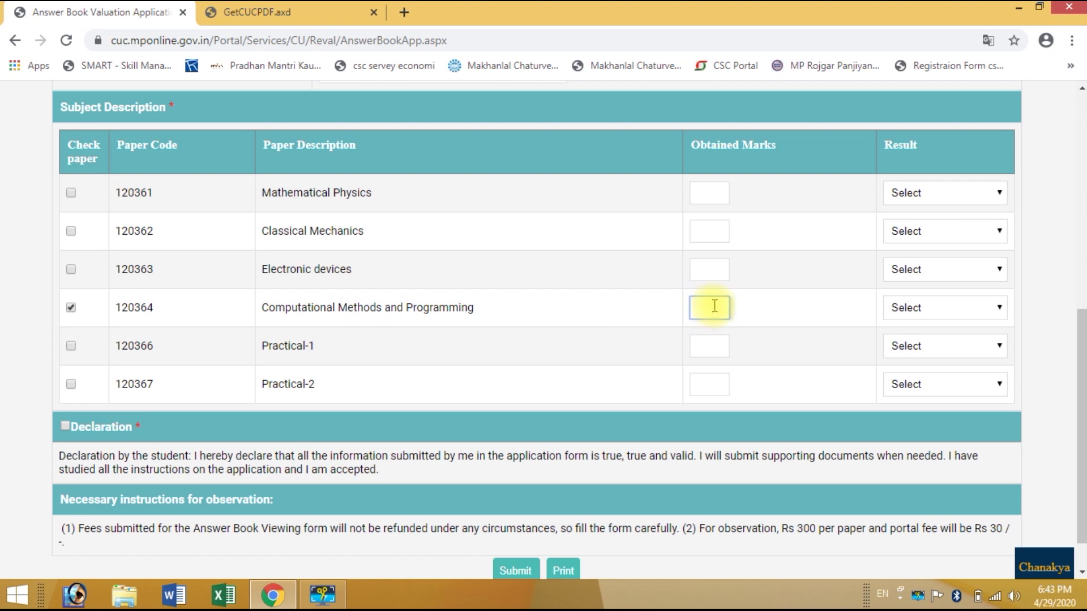
{"action": "type", "text": "21"}
{"action": "left_click", "coordinate": [949, 307]}
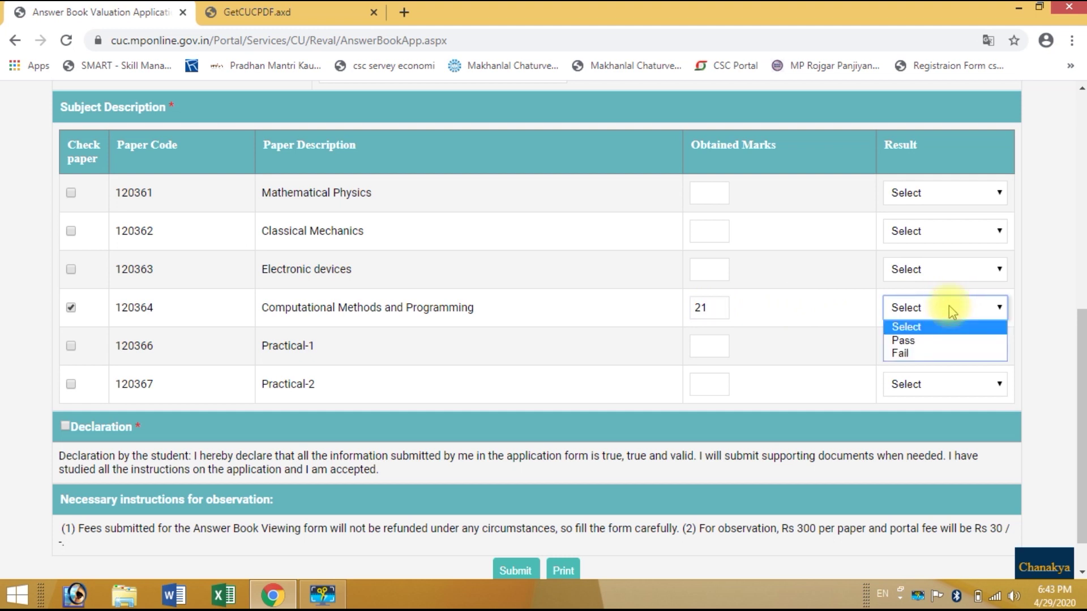
{"action": "left_click", "coordinate": [933, 341]}
Accept the student declaration and submit the answer book viewing application.
{"action": "scroll", "coordinate": [838, 345], "scroll_direction": "down", "scroll_amount": 1}
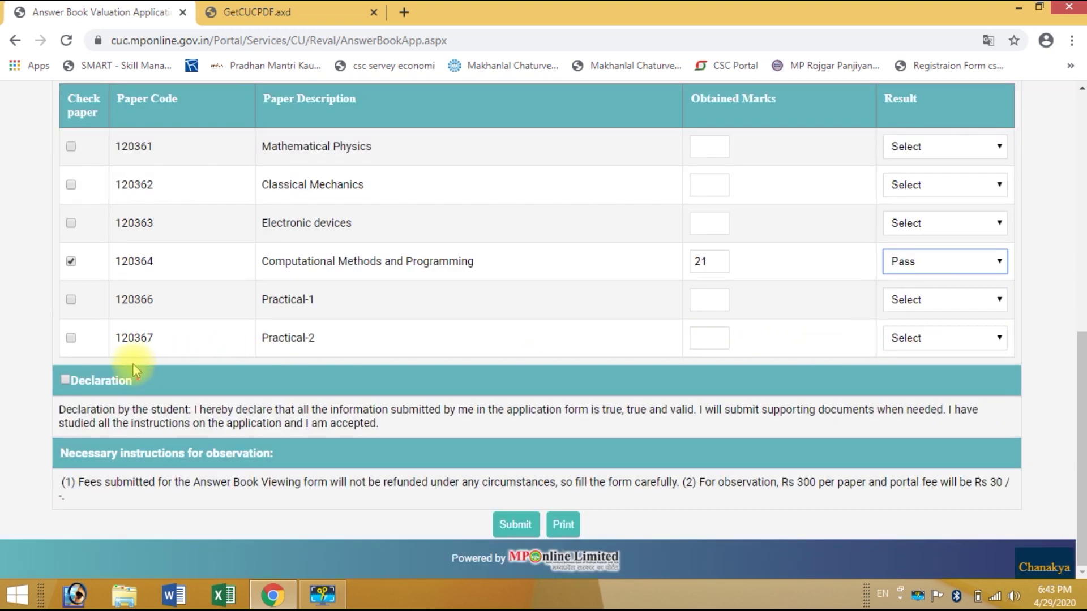
{"action": "left_click", "coordinate": [65, 381]}
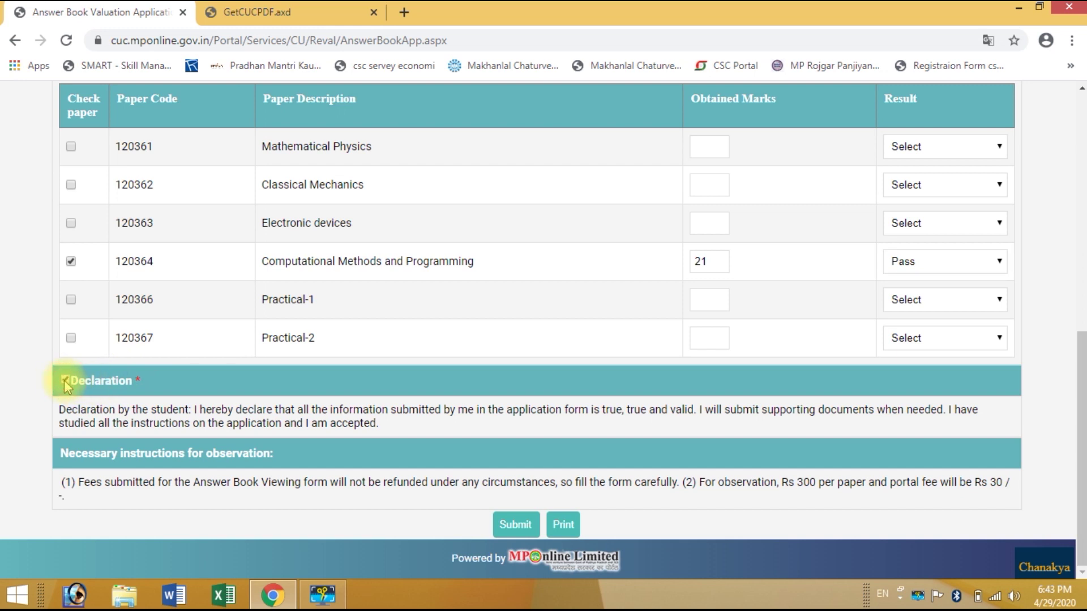
{"action": "left_click", "coordinate": [517, 526]}
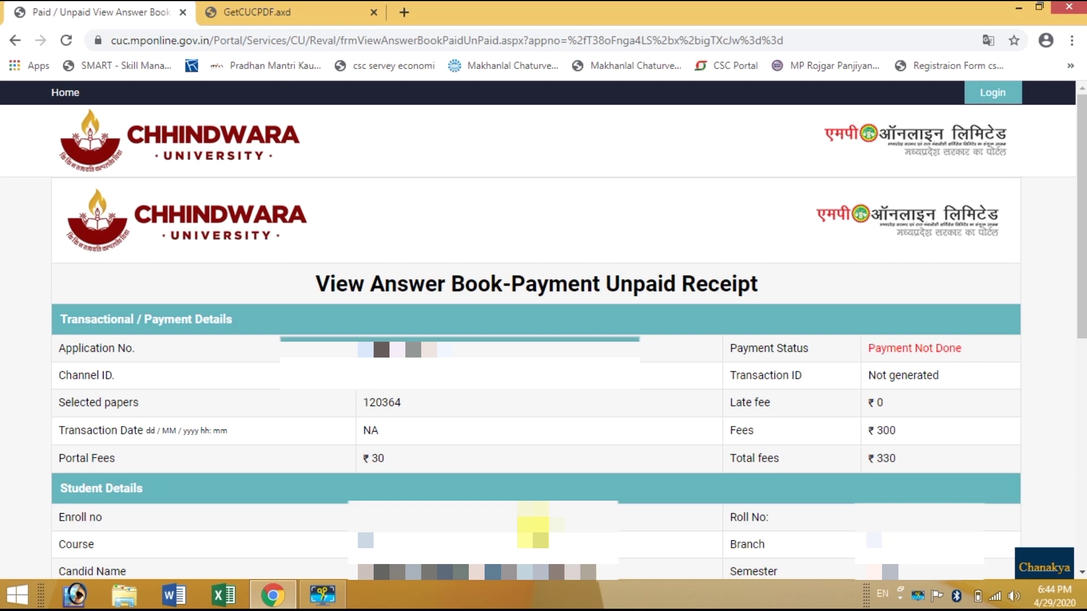
Review the View Answer Book unpaid receipt and proceed to payment.
{"action": "left_click_drag", "start_coordinate": [1081, 242], "coordinate": [1081, 469]}
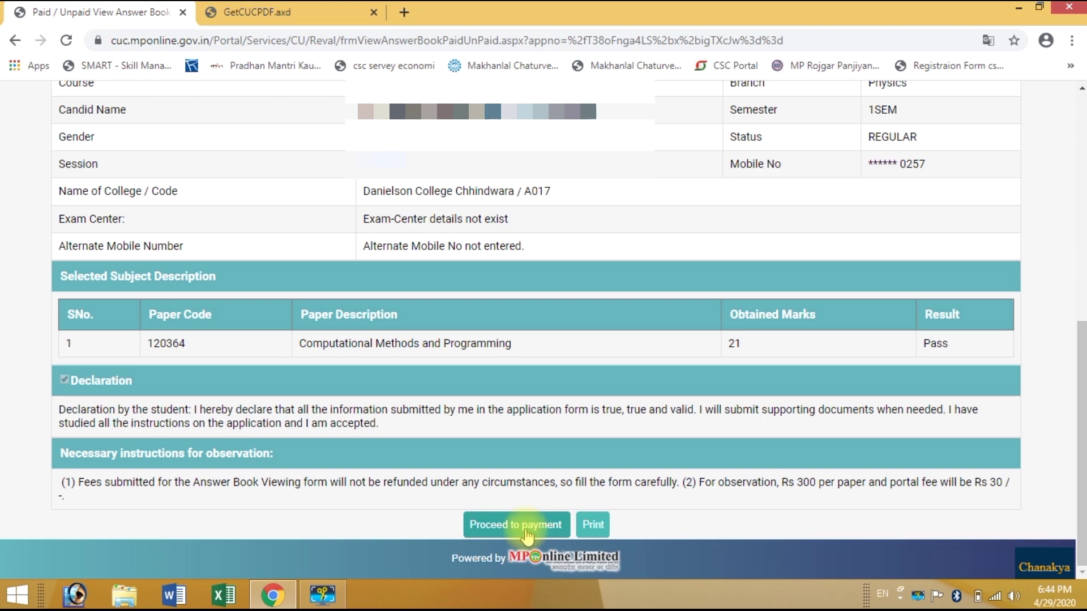
{"action": "left_click", "coordinate": [525, 531]}
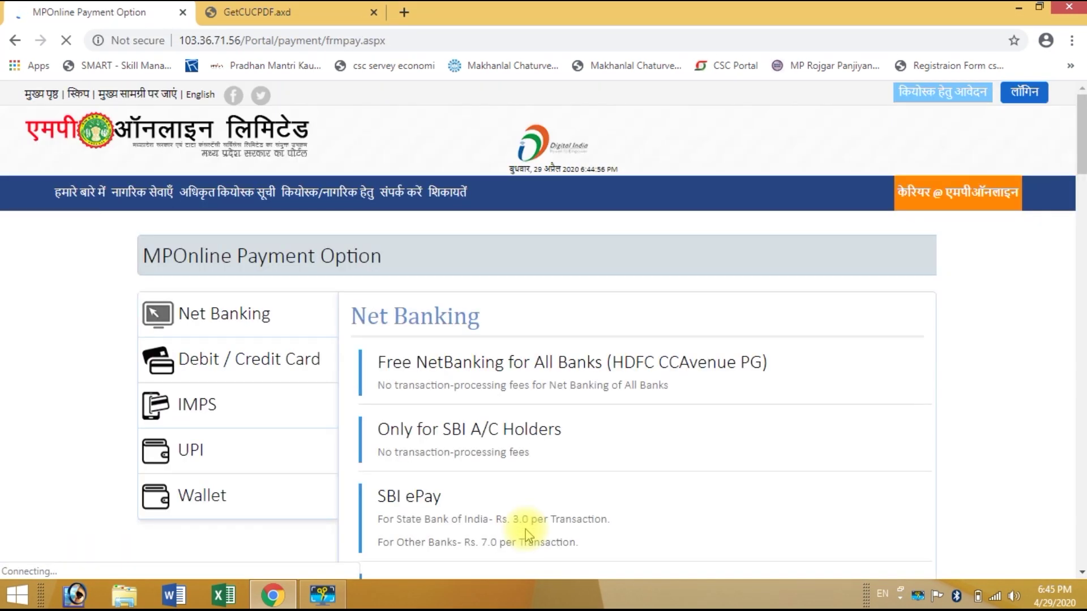